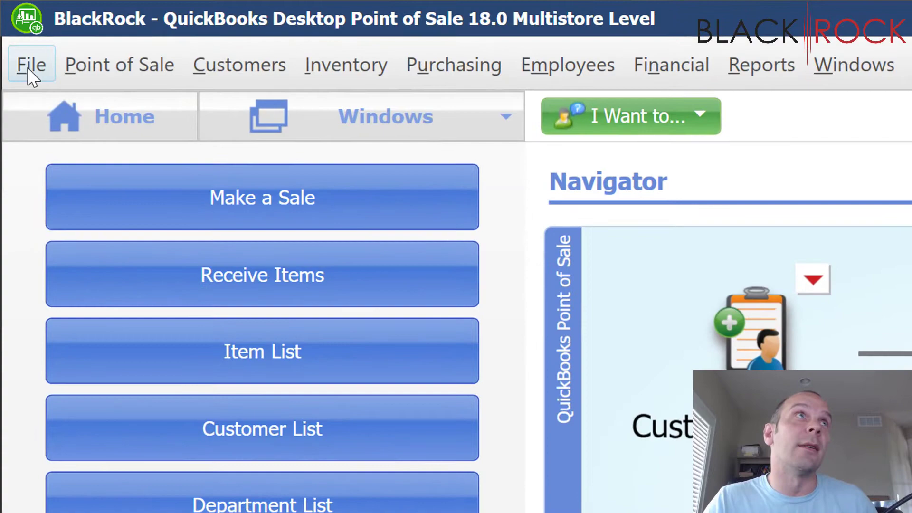
Launch the Data Import Wizard from File > Utilities > Import and pass its introduction page
left_click(10, 21)
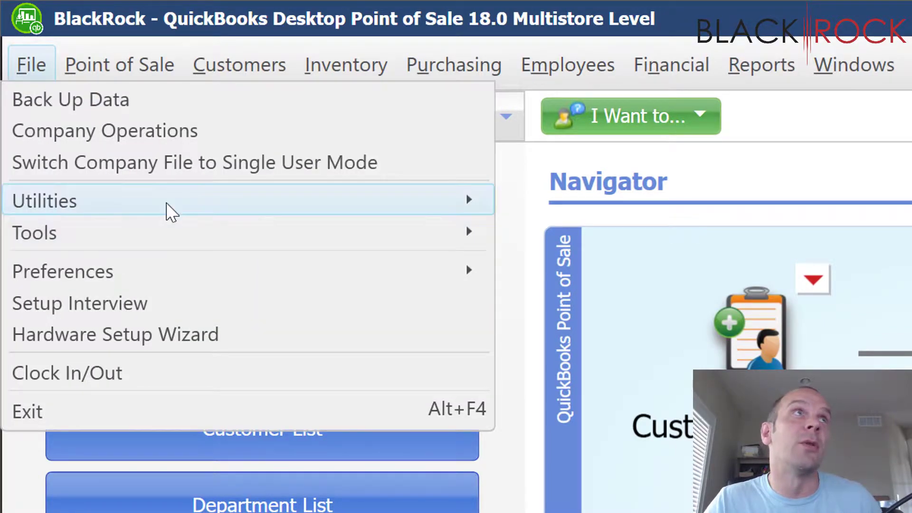
mouse_move(169, 209)
left_click(536, 209)
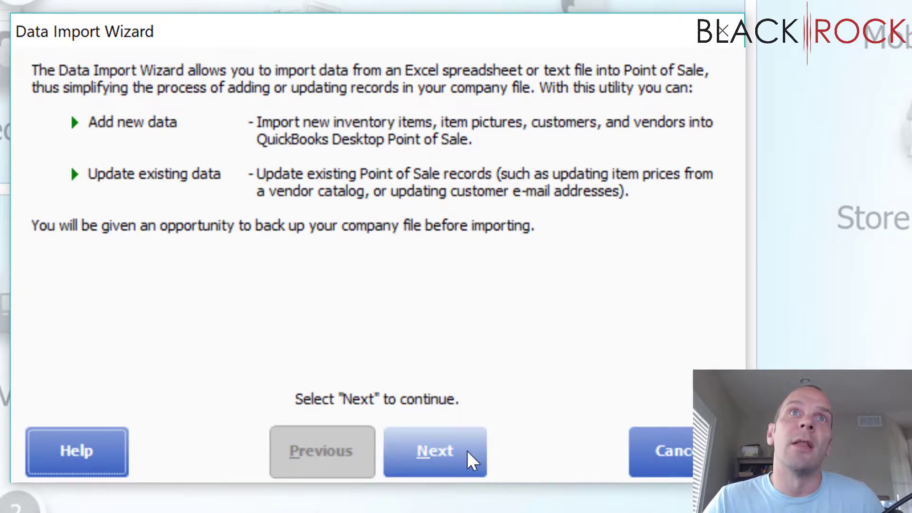
left_click(467, 451)
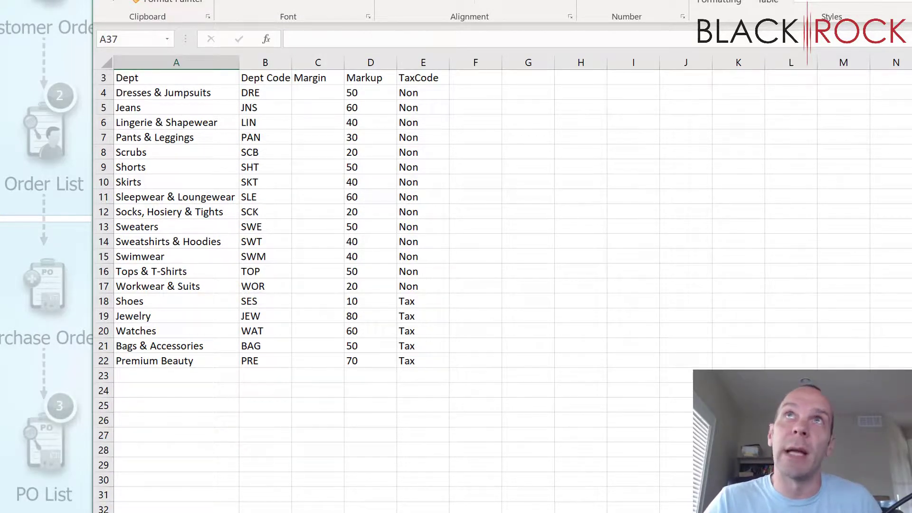
Minimise the Excel department sheet to return to the import wizard
key("super+Down")
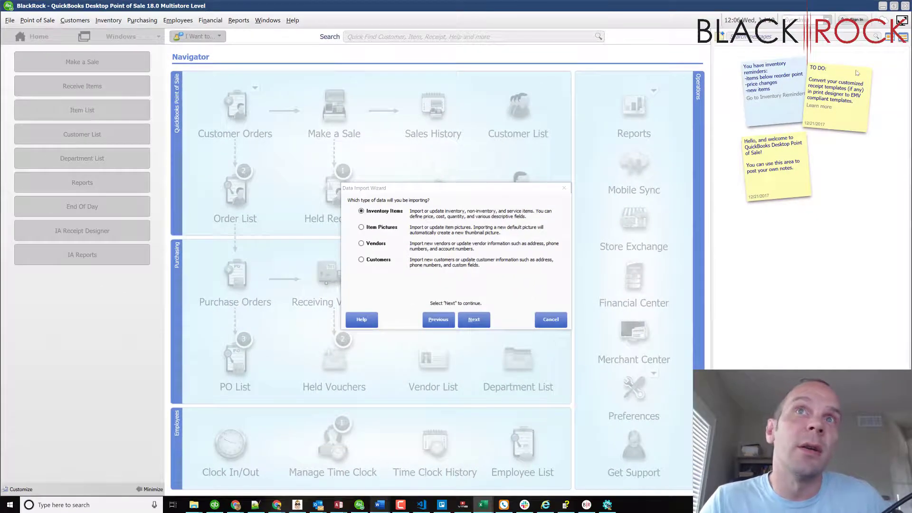
Cancel the import and view the seven departments, Boots through System, then switch to the item spreadsheet
left_click(551, 319)
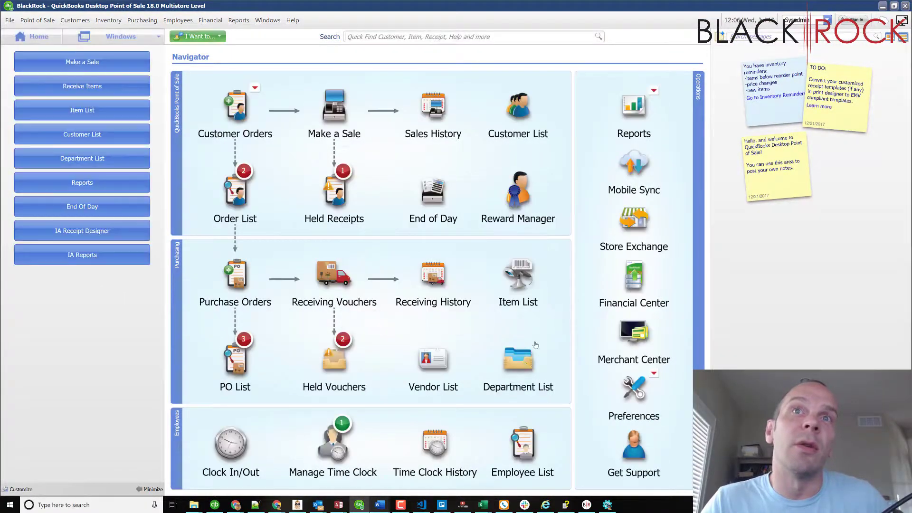
left_click(517, 368)
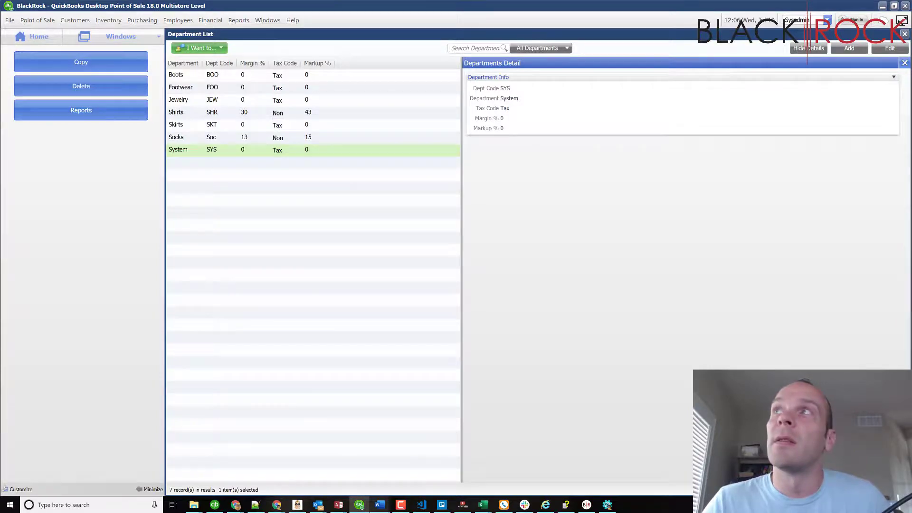
key("alt+Tab")
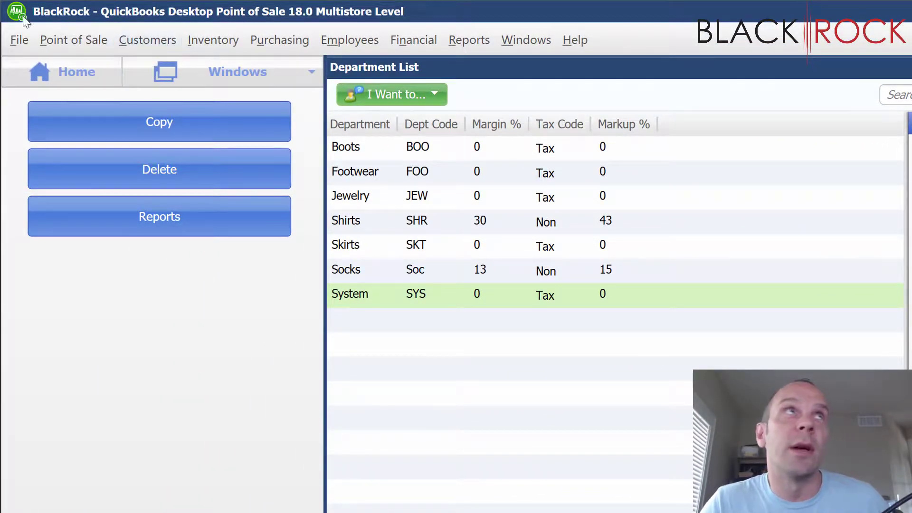
Restart the import wizard with Inventory Items and the Custom file option to reach file selection
left_click(22, 47)
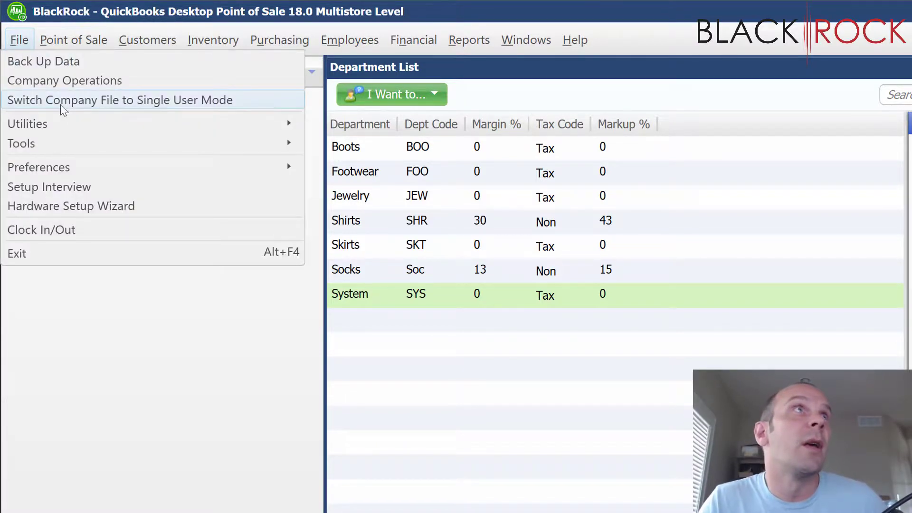
mouse_move(75, 123)
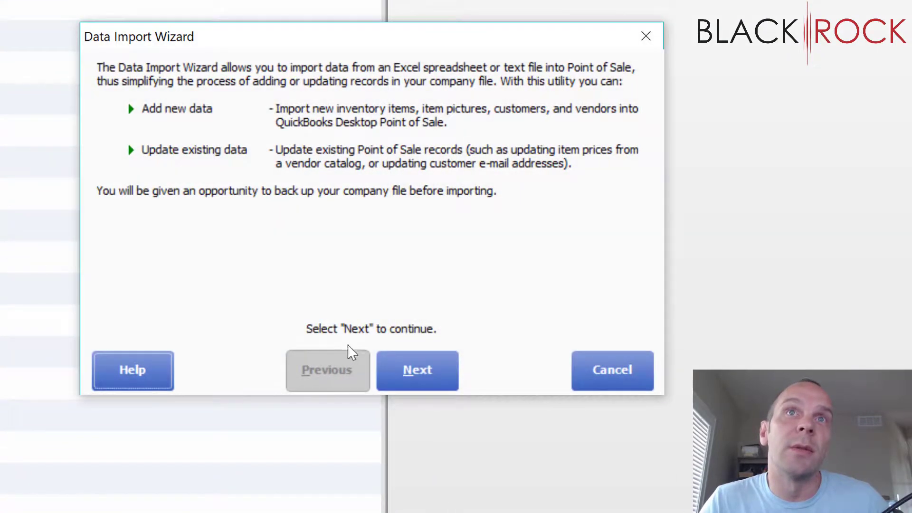
left_click(386, 368)
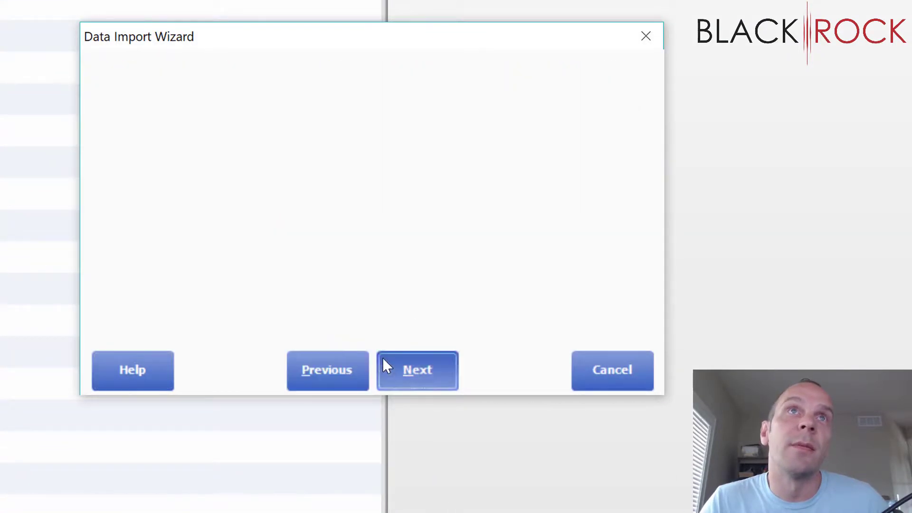
left_click(423, 370)
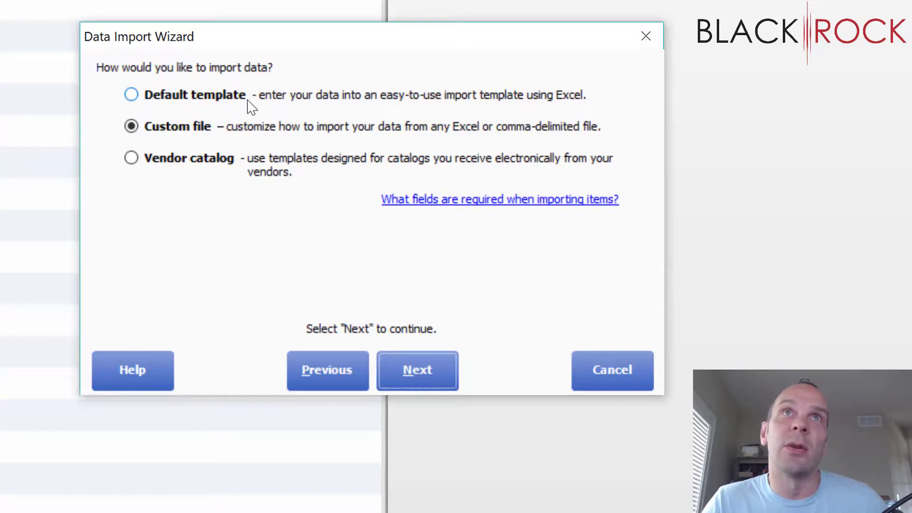
left_click(429, 363)
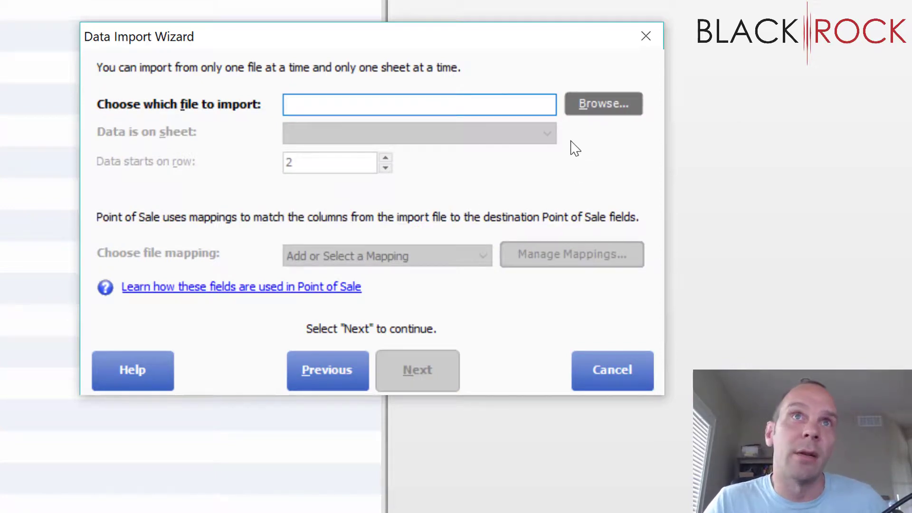
Choose QB POS Simple Items.xlsx as the import file, keeping Sheet1 and the Simple Item mapping
left_click(607, 103)
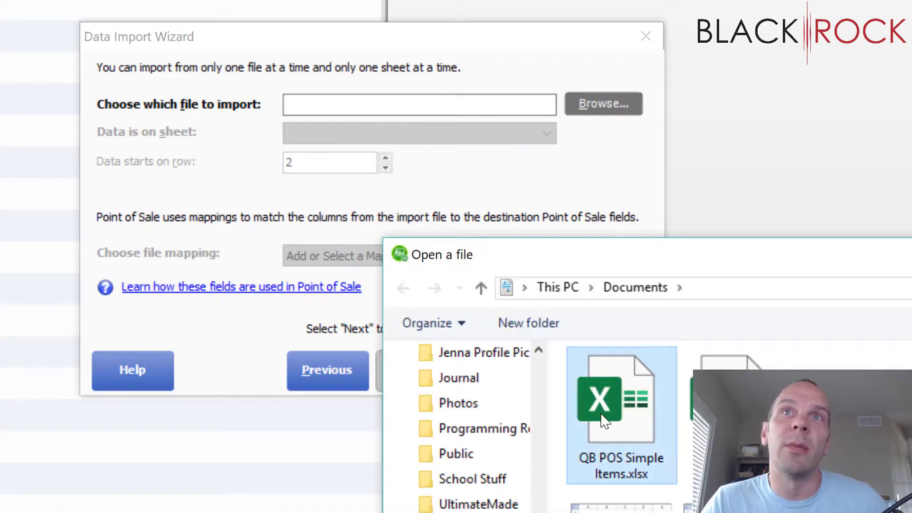
double_click(605, 421)
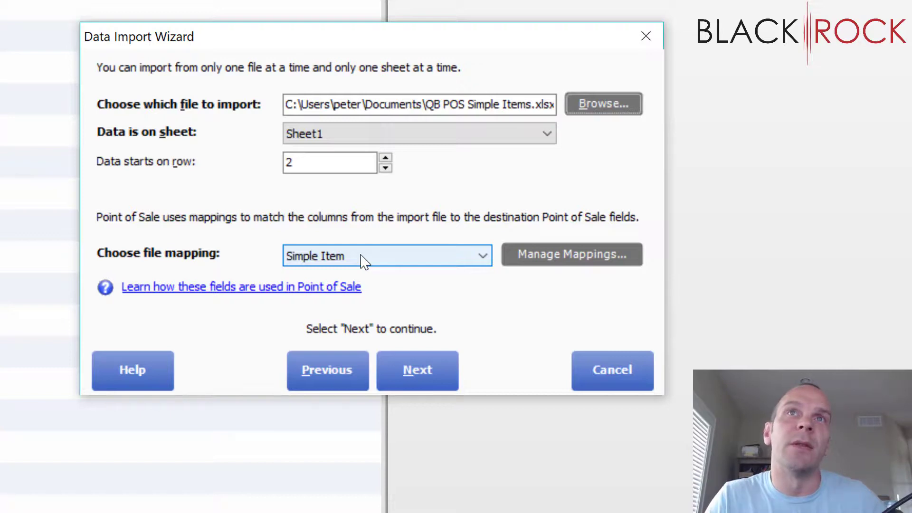
left_click(555, 266)
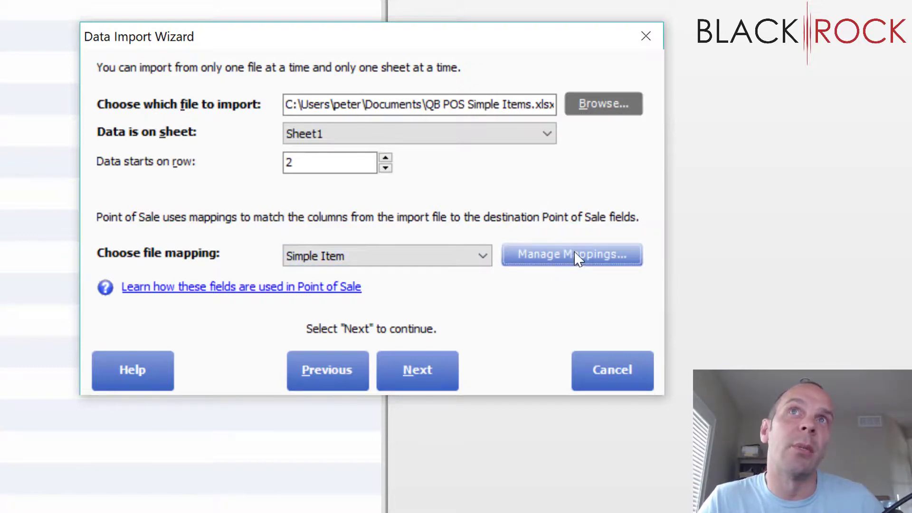
Show all fields in the Simple Item mapping to confirm Department Code maps to DepCode
left_click(574, 253)
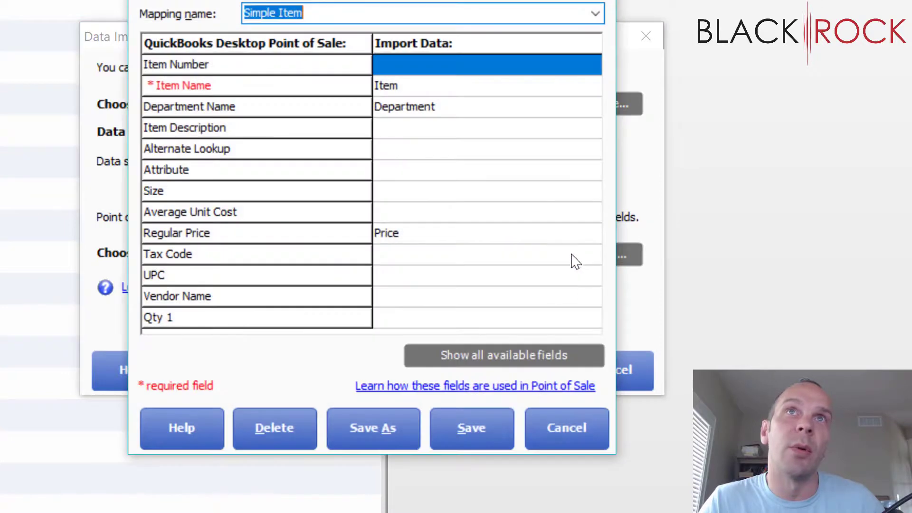
left_click(490, 351)
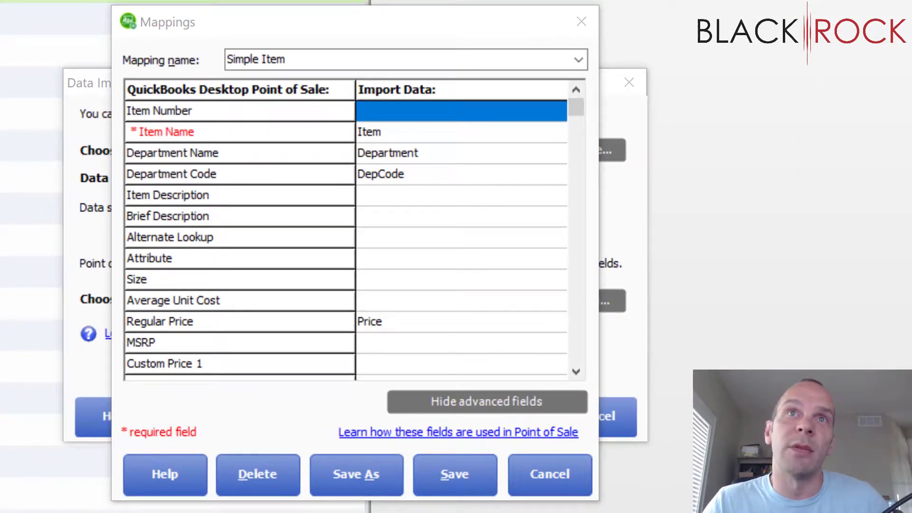
Match existing records on Item Name + Attr + Size + Department and check the file
left_click(540, 493)
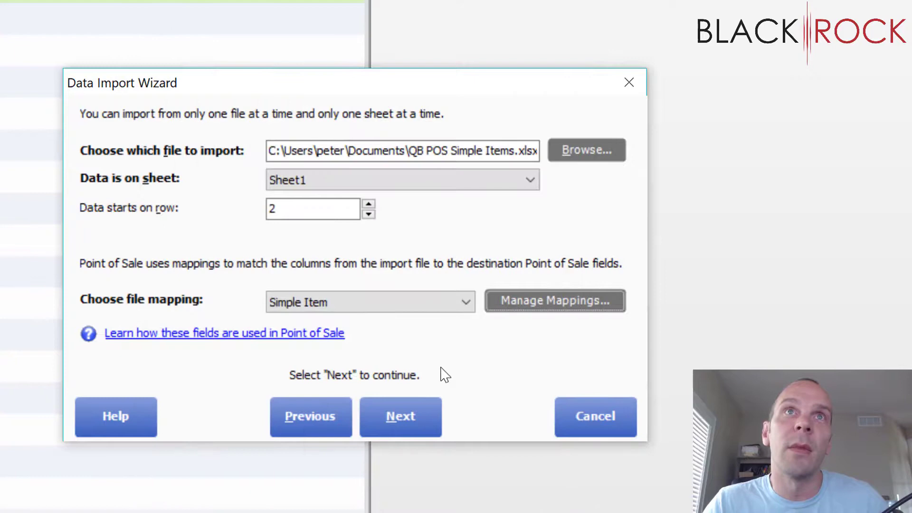
left_click(418, 418)
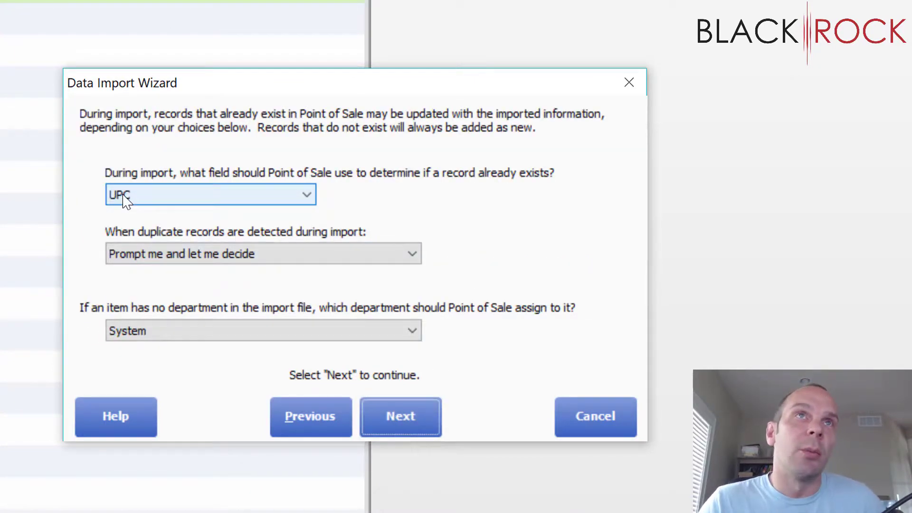
left_click(176, 196)
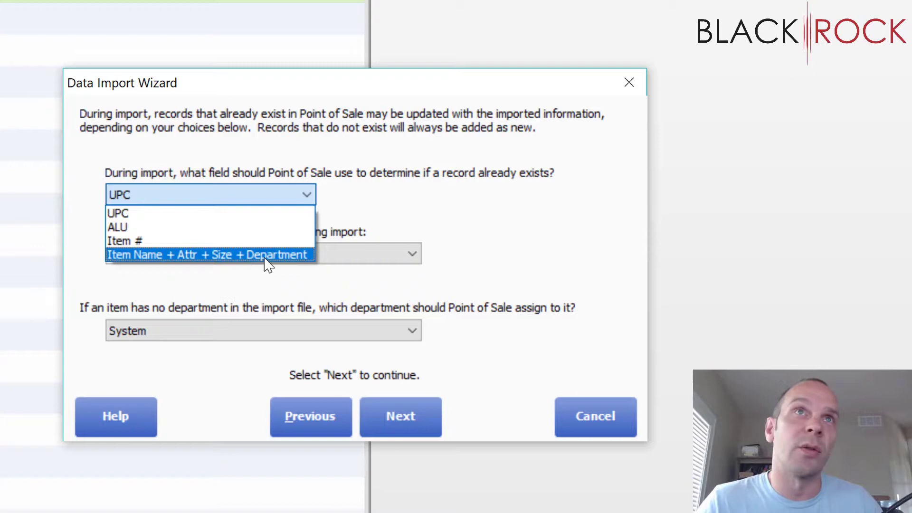
left_click(165, 251)
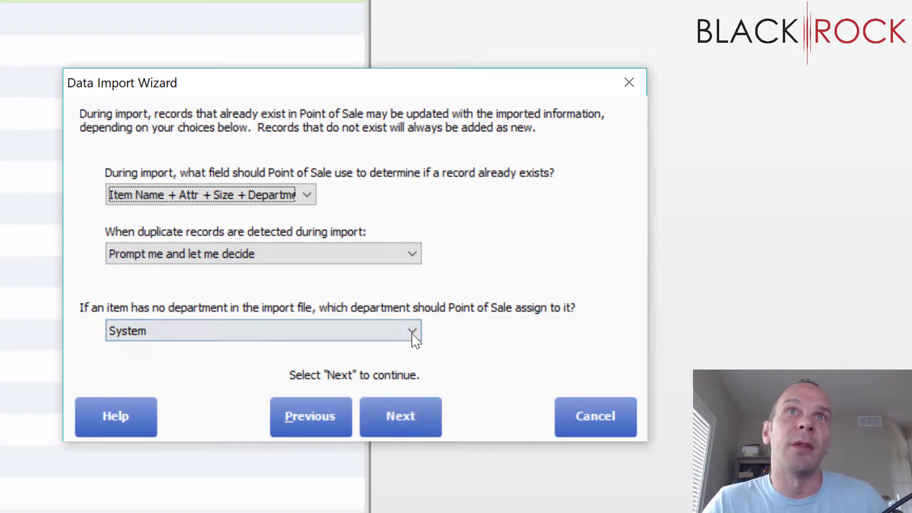
left_click(418, 411)
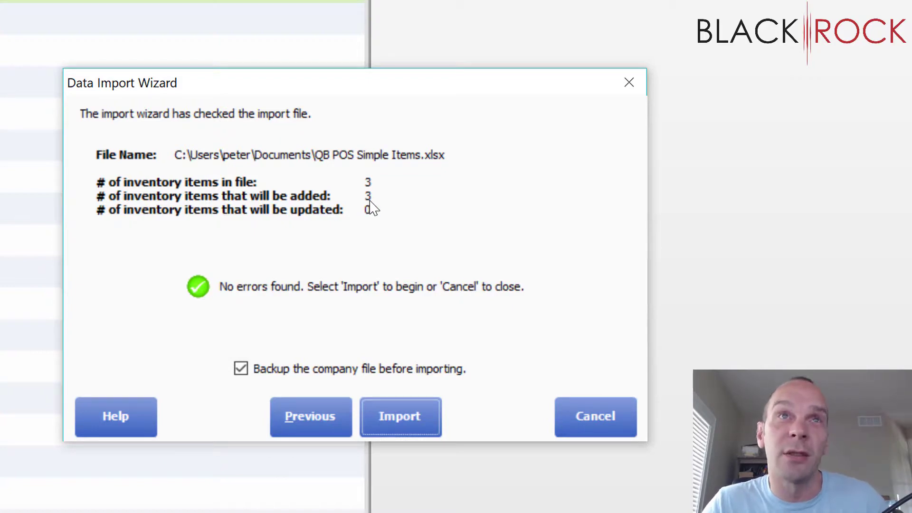
Turn off the pre-import backup and import the 3 new inventory items
left_click(242, 369)
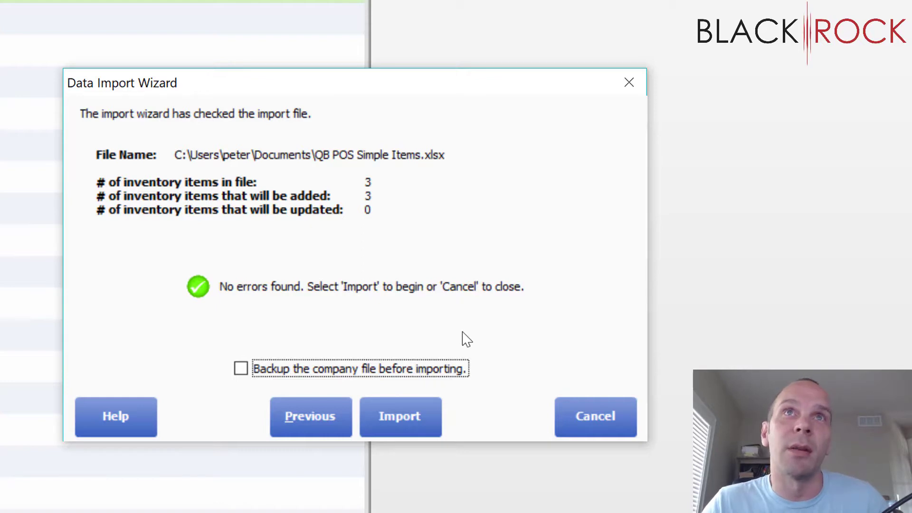
left_click(424, 423)
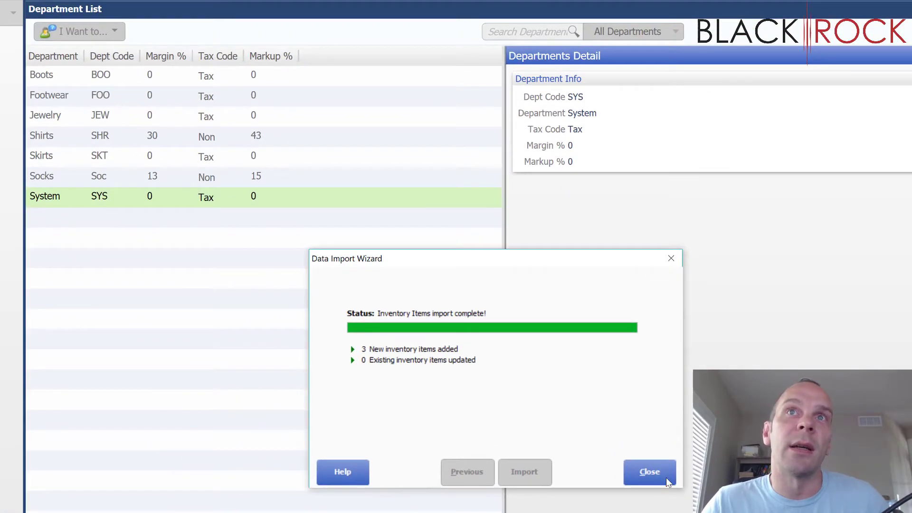
left_click(652, 461)
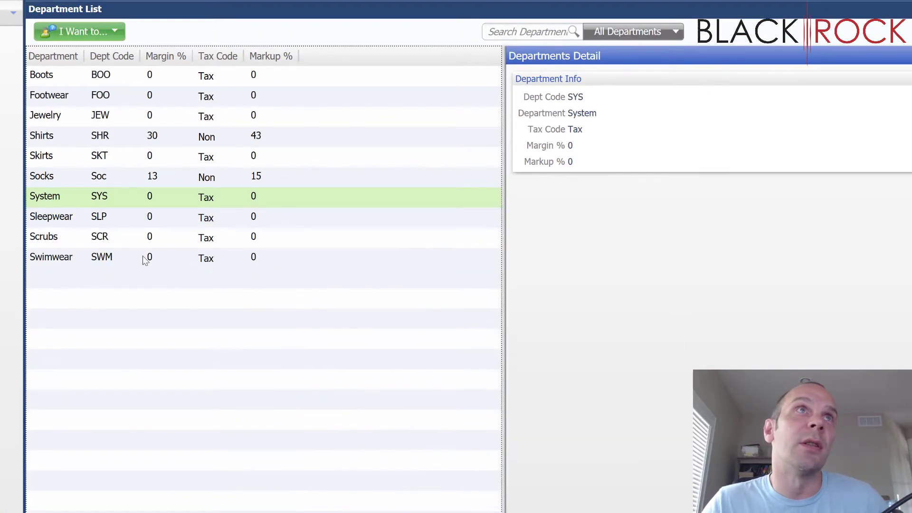
left_click(109, 217)
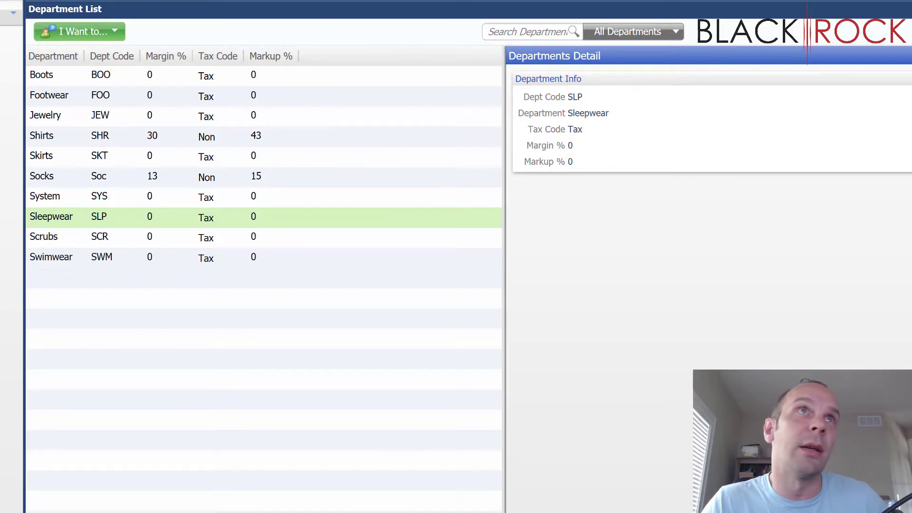
key("alt+Tab")
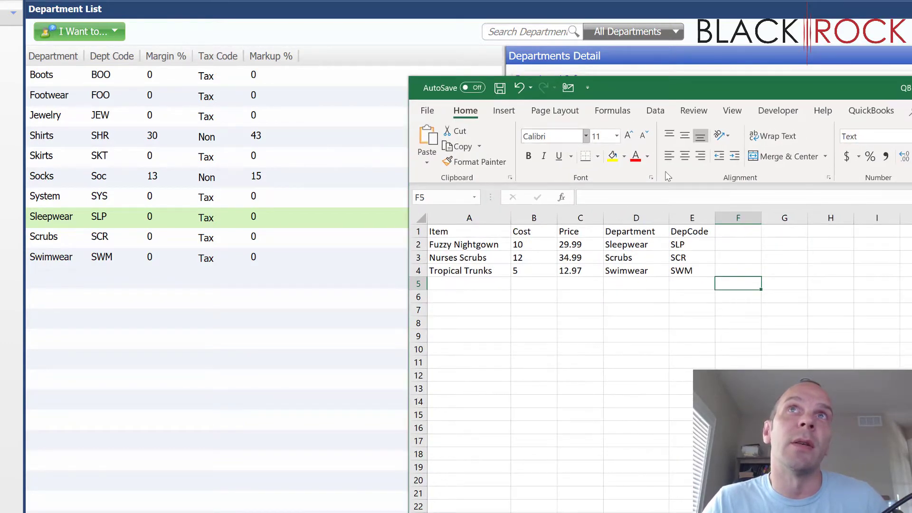
left_click_drag(622, 246, 684, 271)
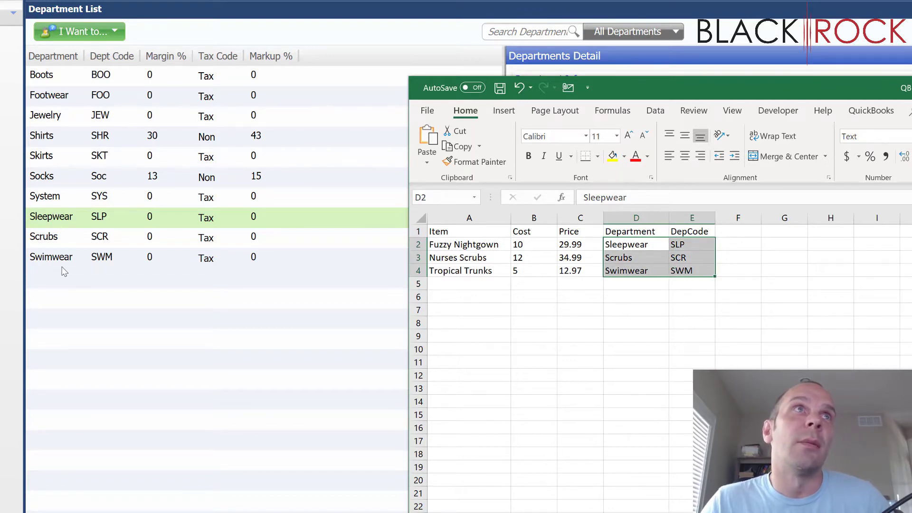
key("super+Down")
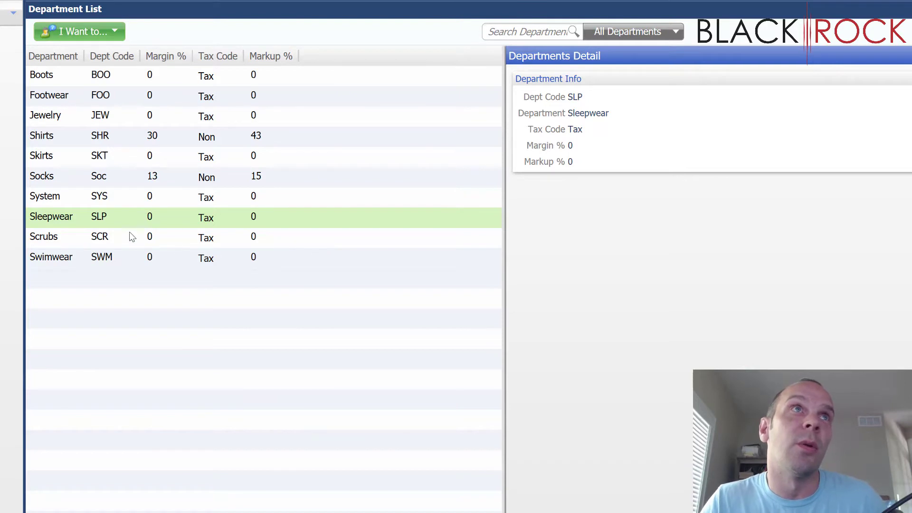
Move the Markup % column next to Margin % and review the Sleepwear (SLP) department details
left_click(161, 233)
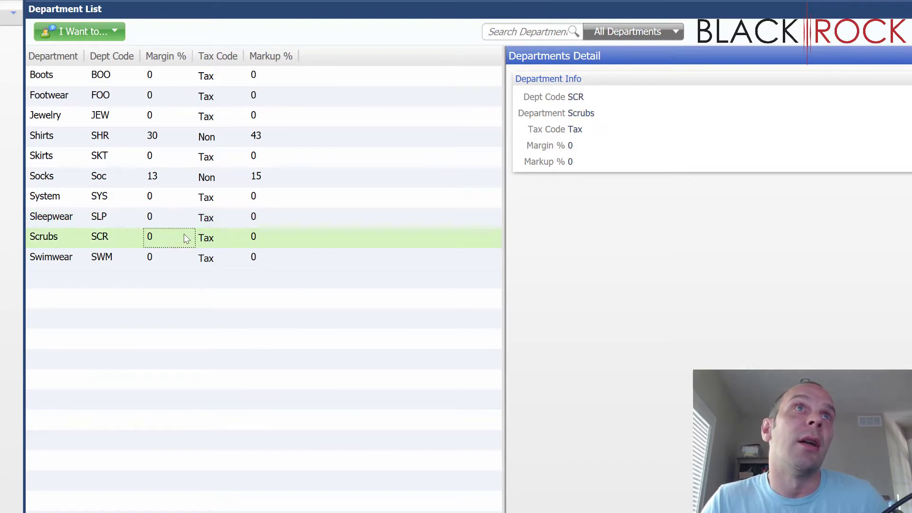
left_click(226, 221)
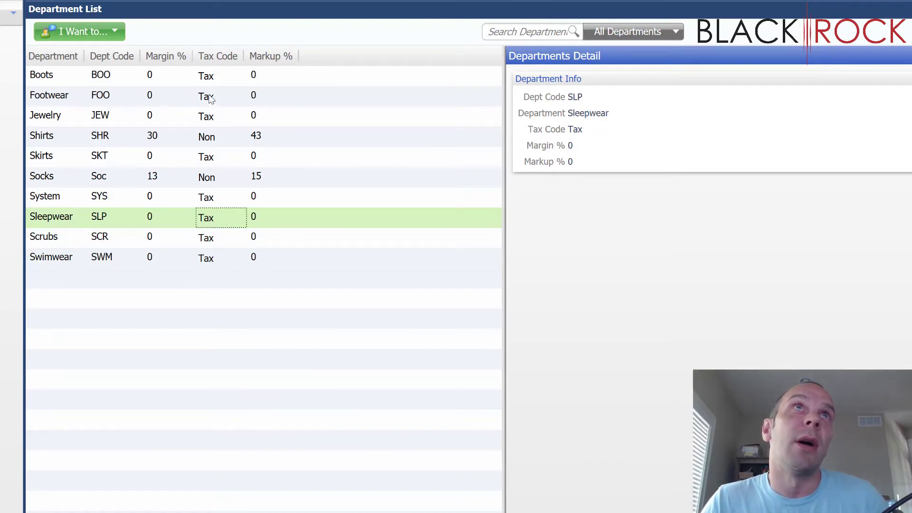
left_click_drag(264, 58, 204, 57)
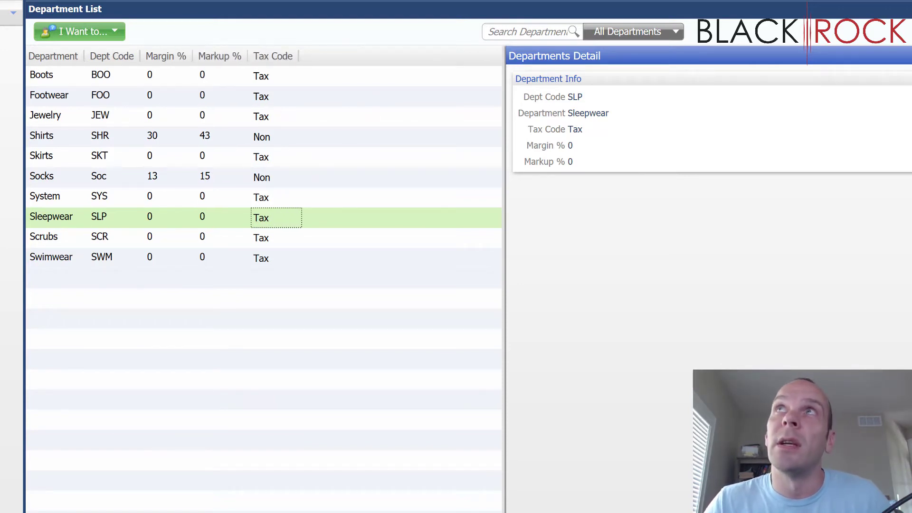
double_click(568, 160)
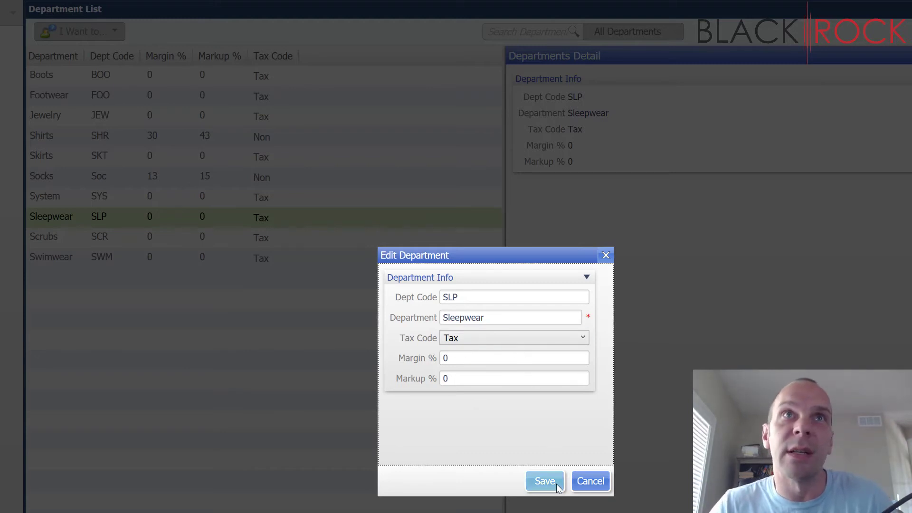
left_click(591, 483)
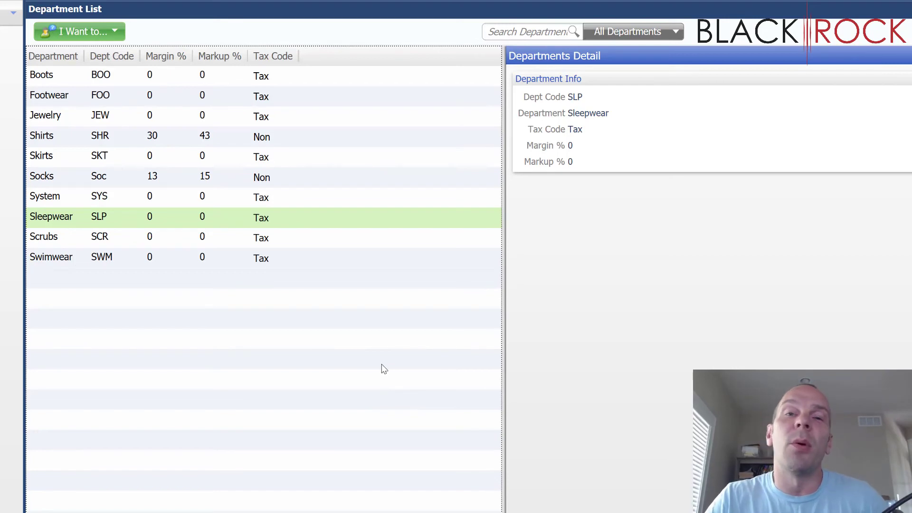